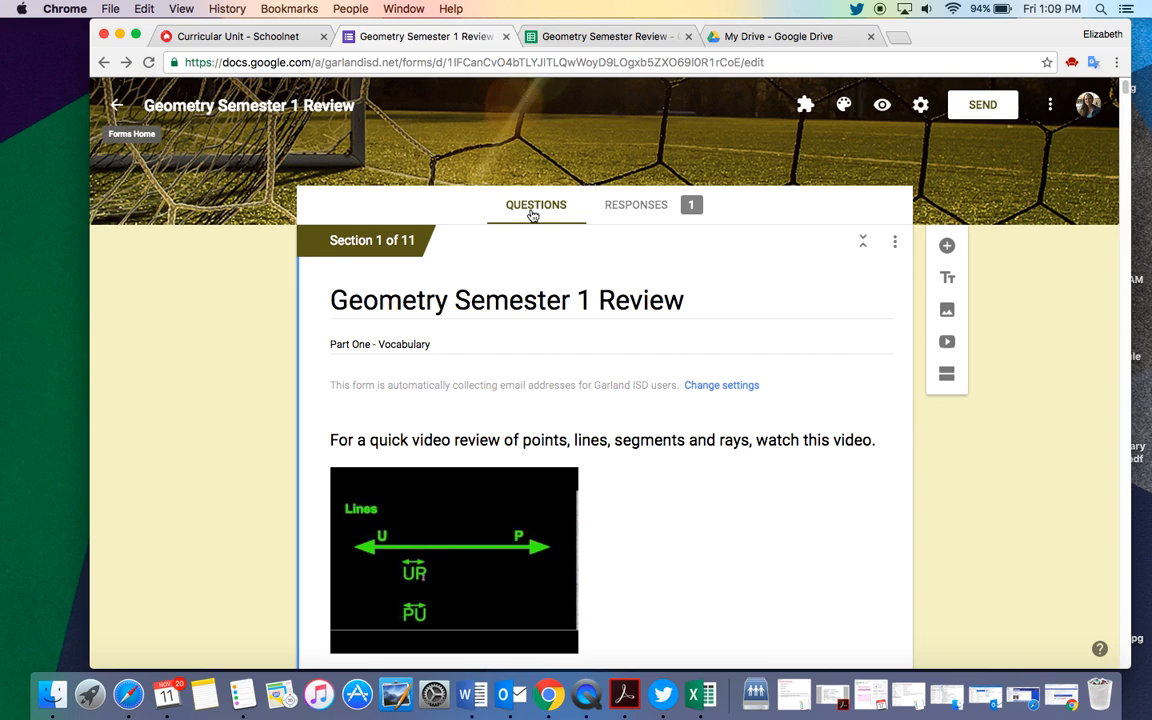
Open the form's response summary and create a new spreadsheet as the destination for the responses.
left_click(652, 213)
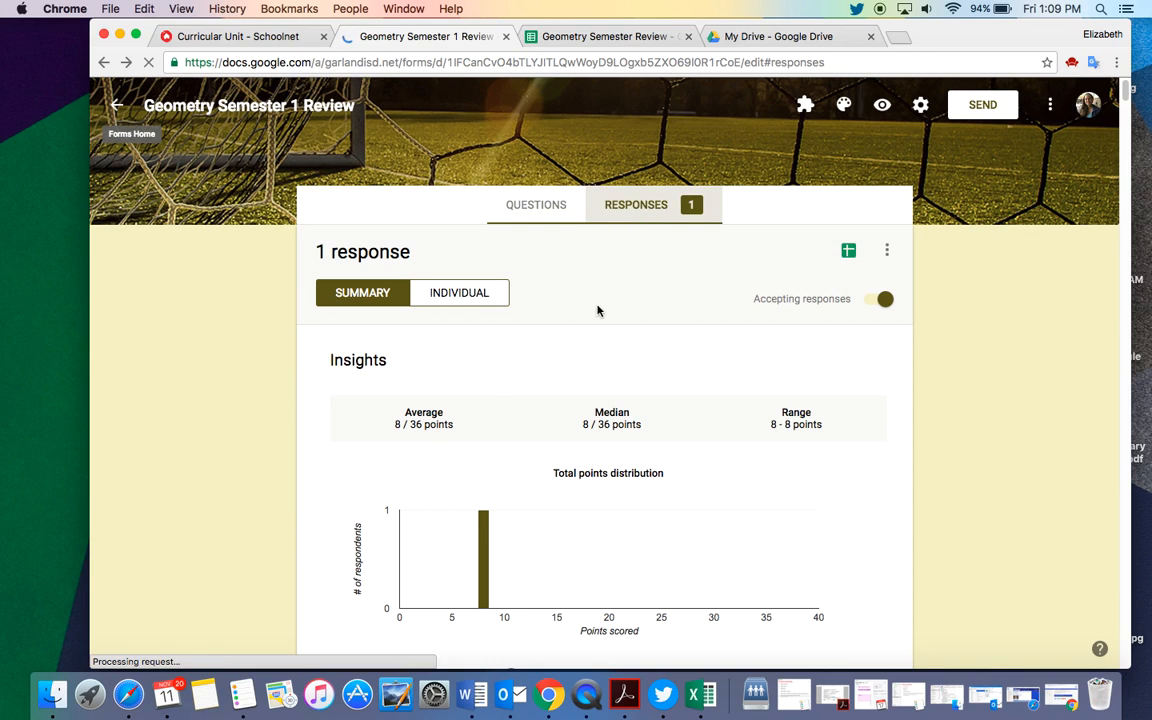
scroll(427, 429, "down", 1)
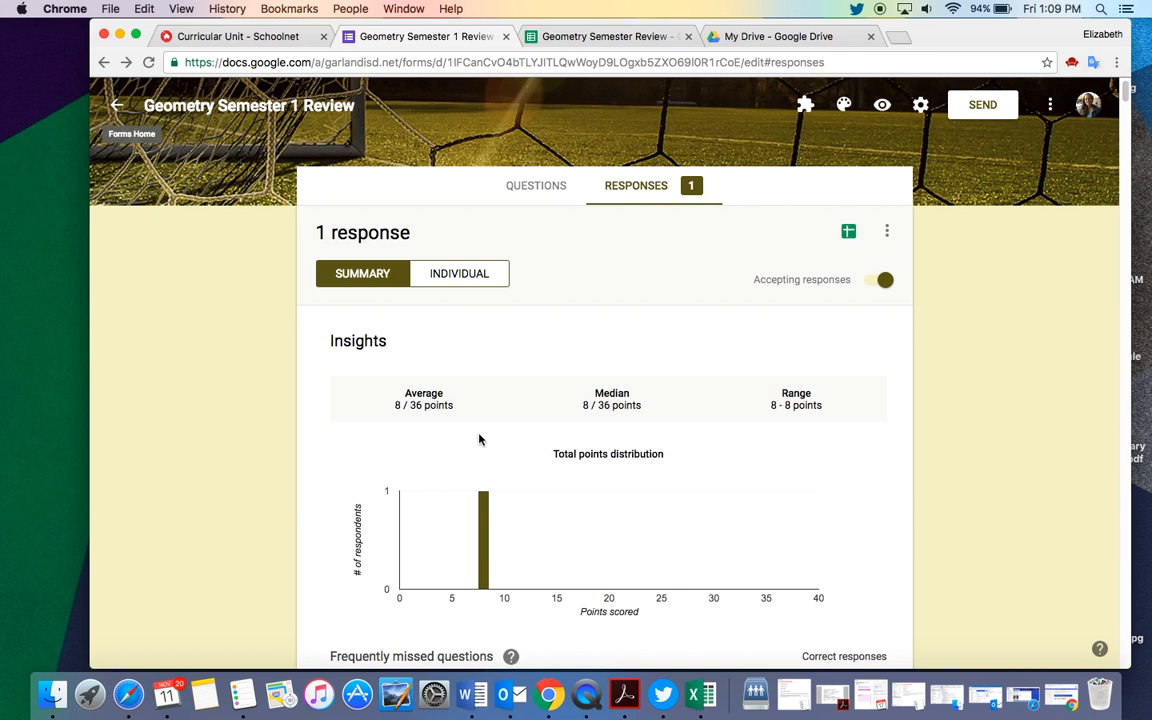
scroll(490, 430, "down", 1)
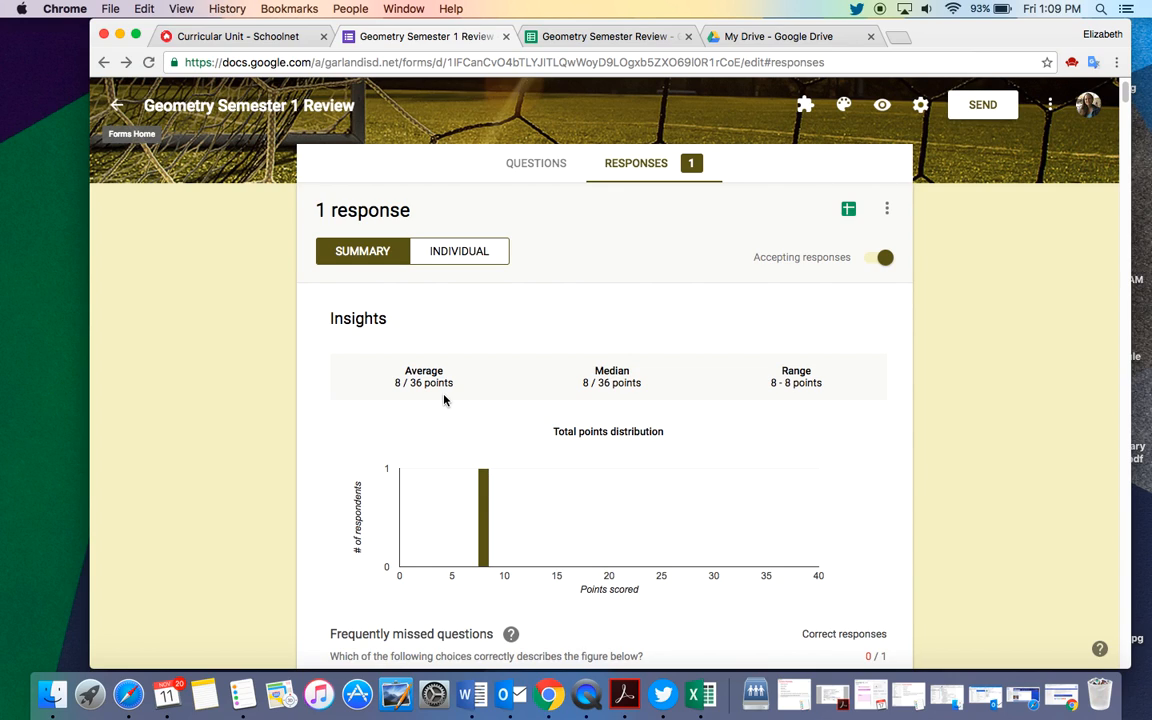
left_click(848, 208)
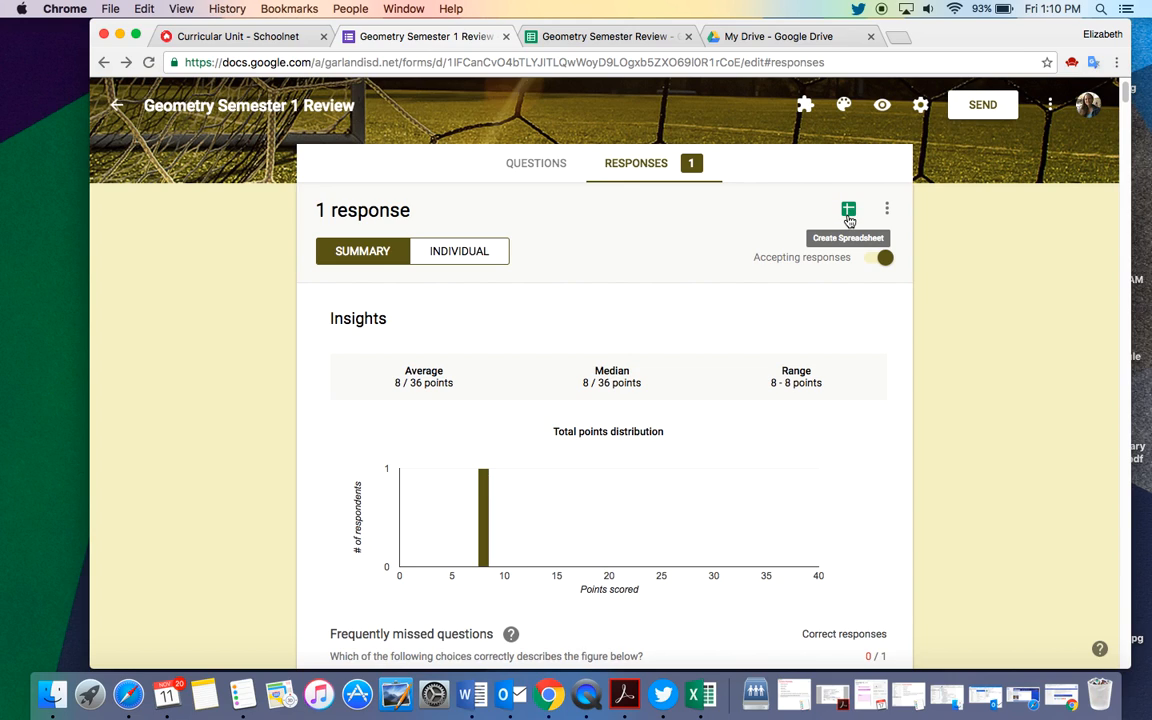
left_click(850, 217)
left_click(850, 217)
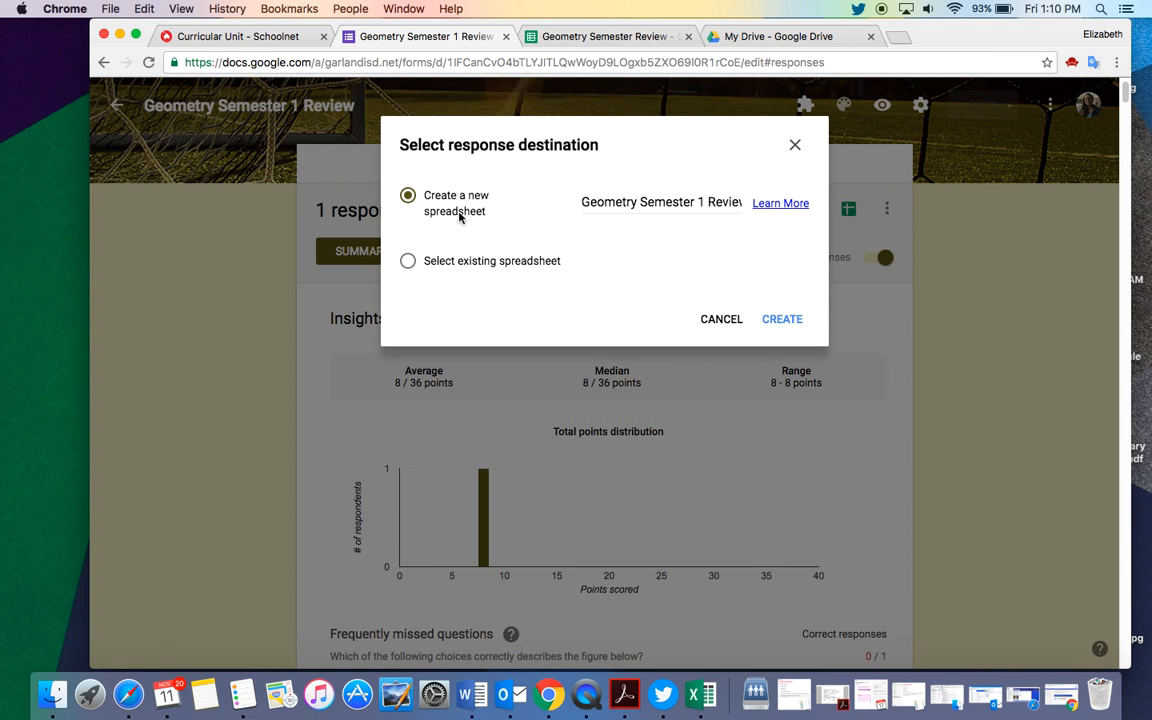
left_click(777, 320)
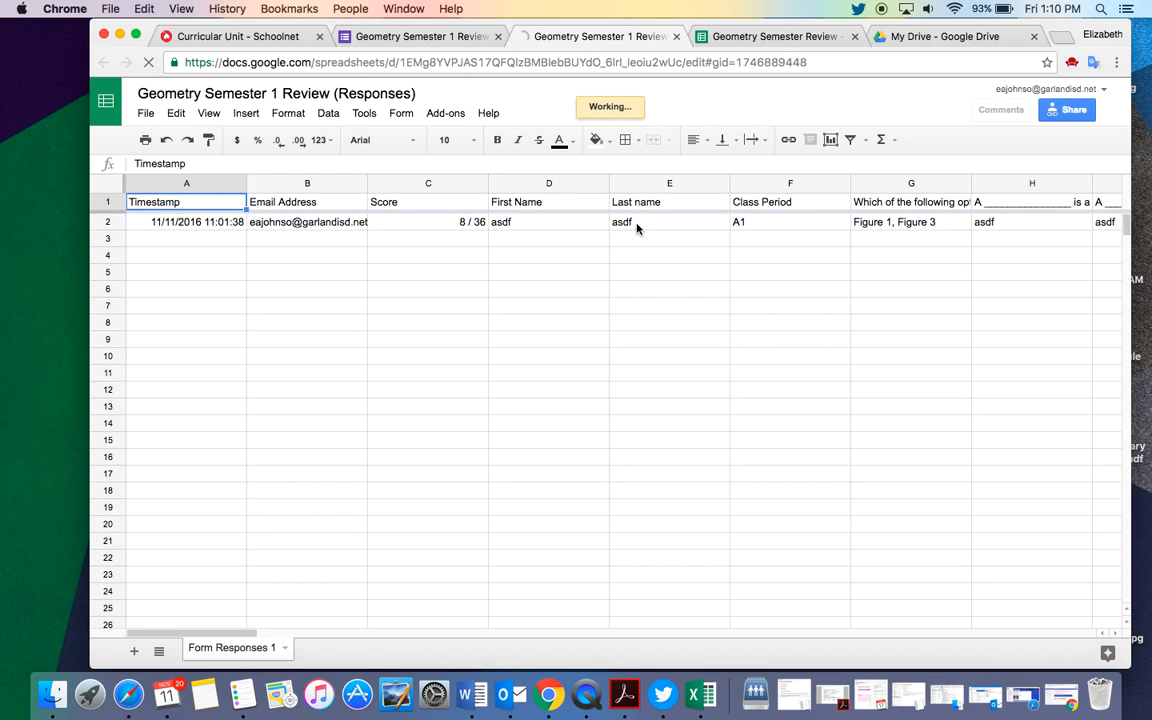
Switch from the new responses sheet to the Geometry Semester Review spreadsheet and select its Score heading.
left_click(637, 224)
left_click(557, 224)
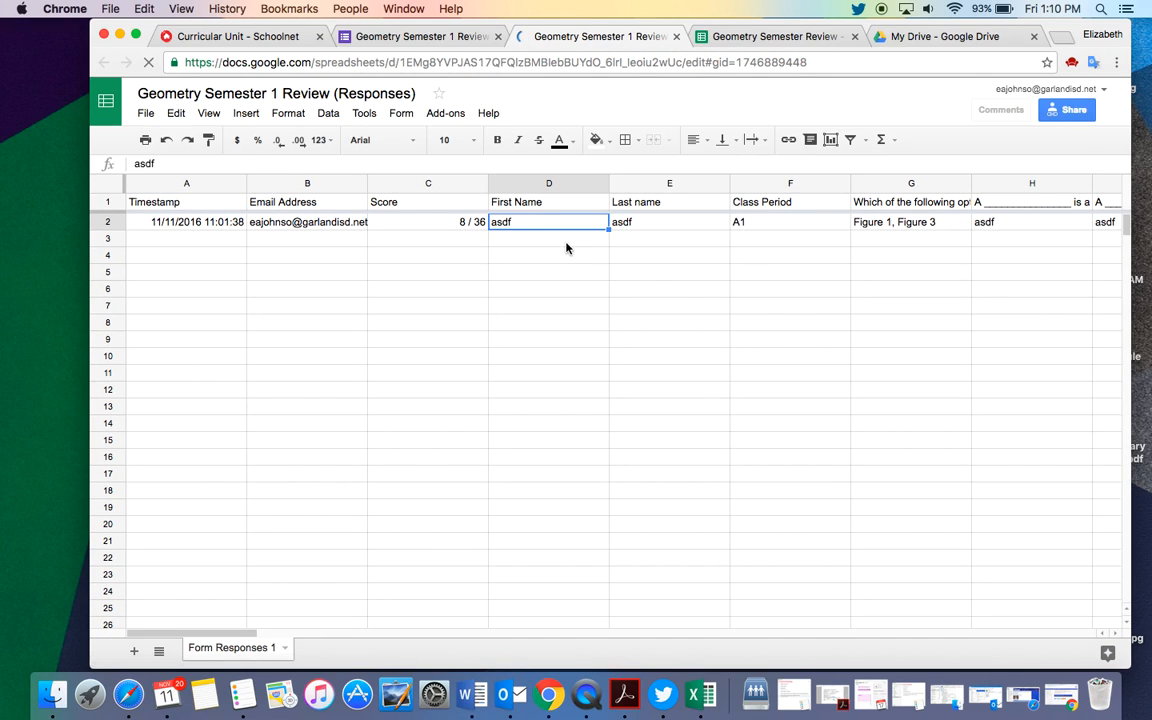
left_click(747, 40)
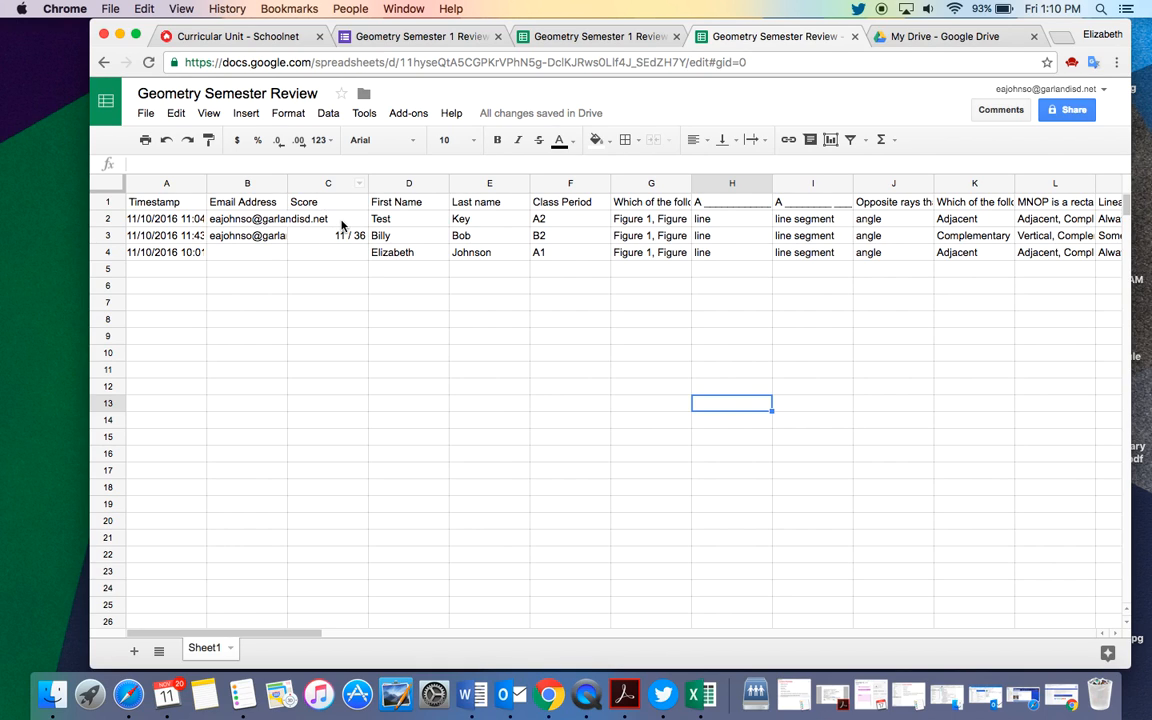
left_click(310, 216)
left_click(312, 200)
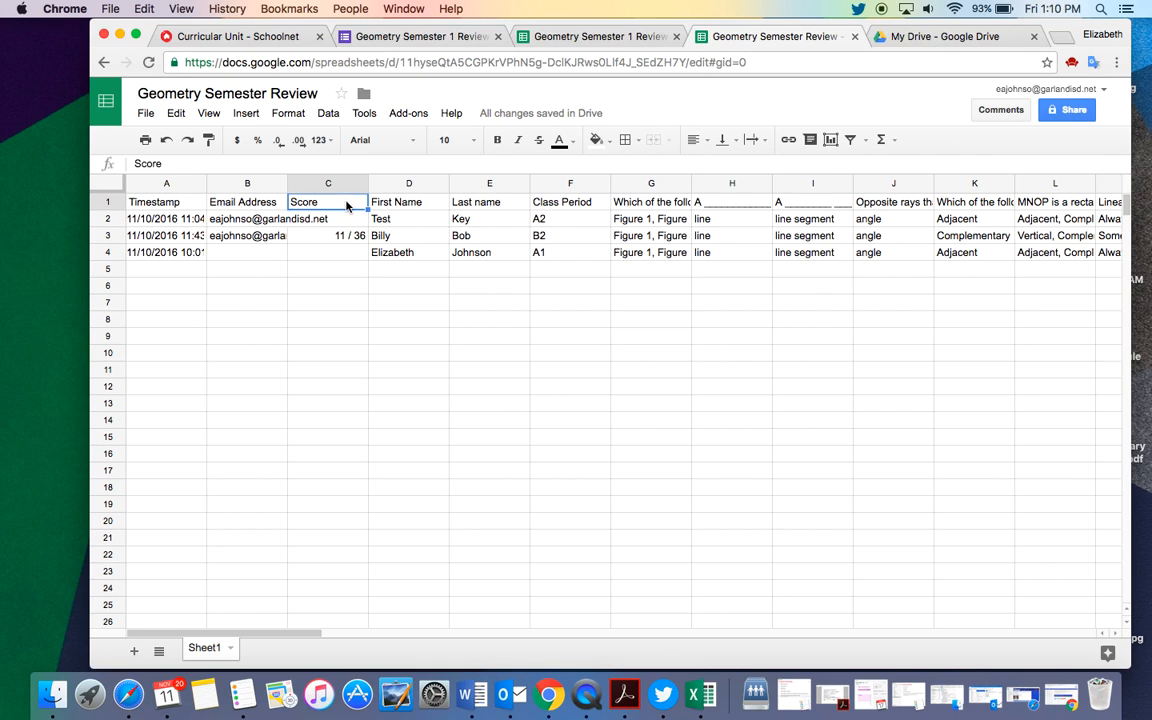
Search the spreadsheet add-ons store for flubaroo and close the store.
left_click(407, 116)
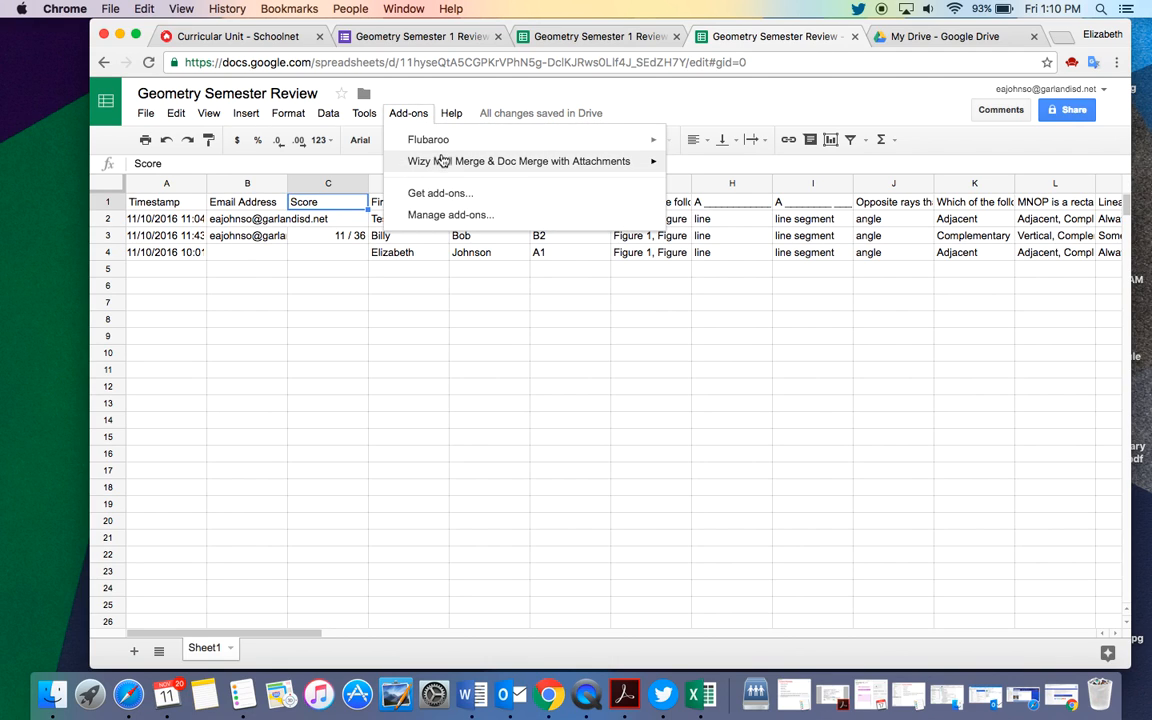
mouse_move(443, 147)
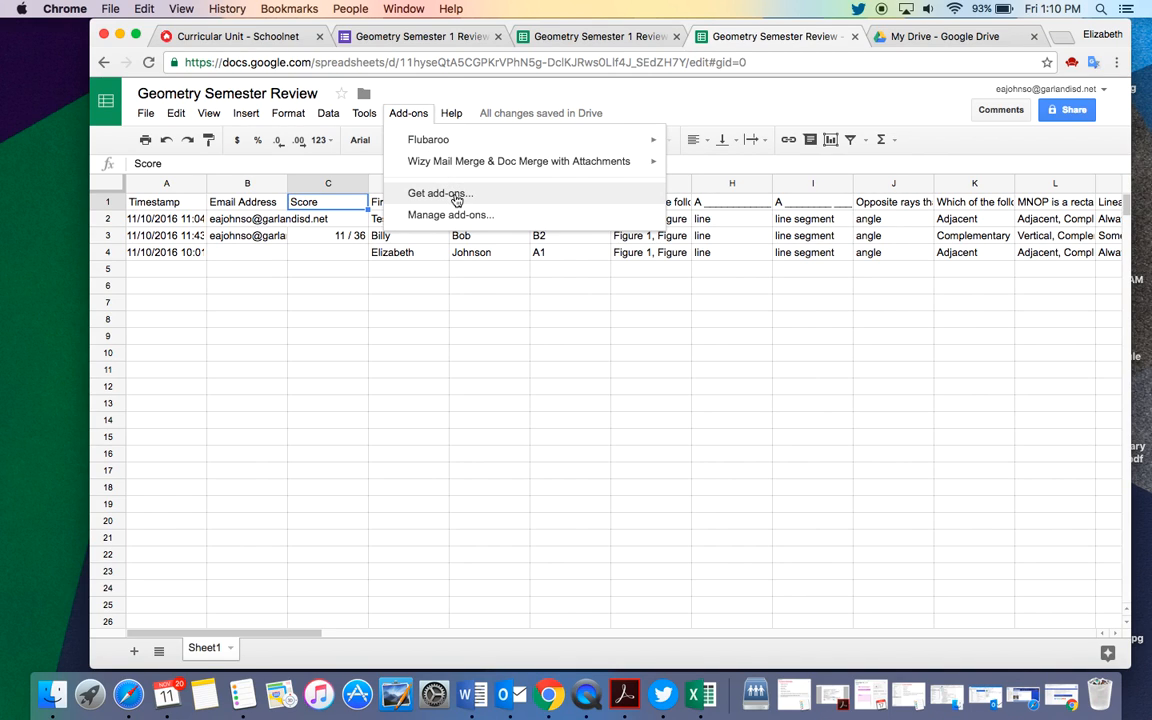
left_click(456, 196)
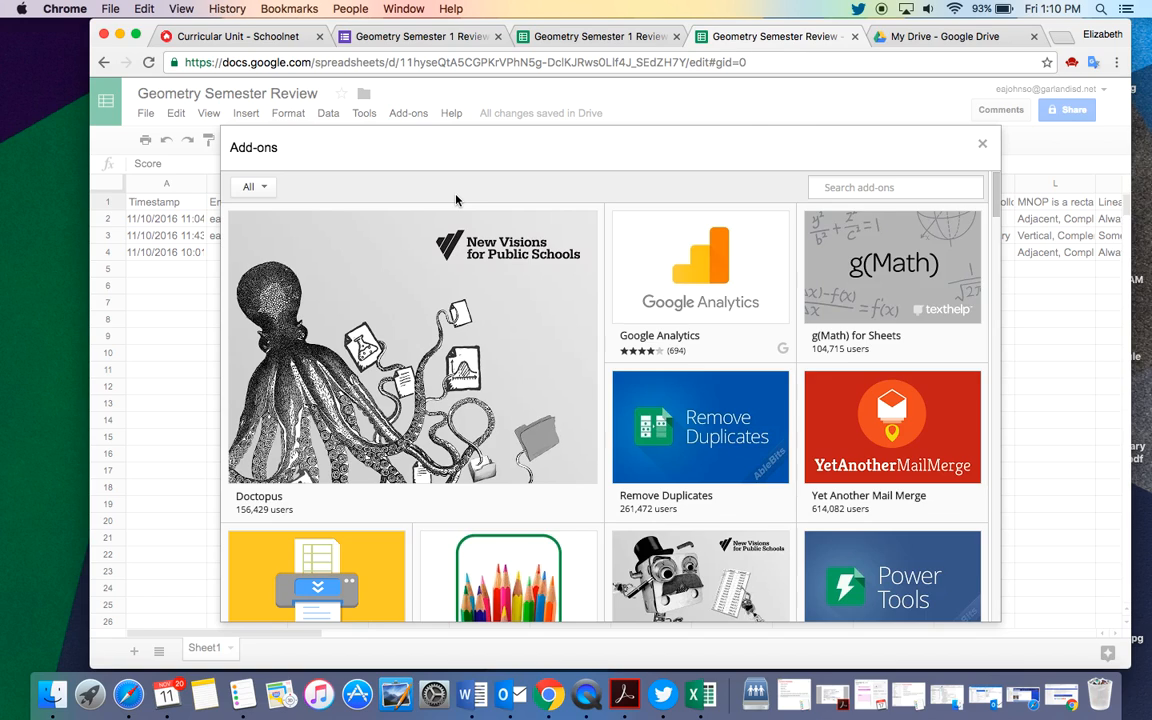
type("flubaroo")
key("Return")
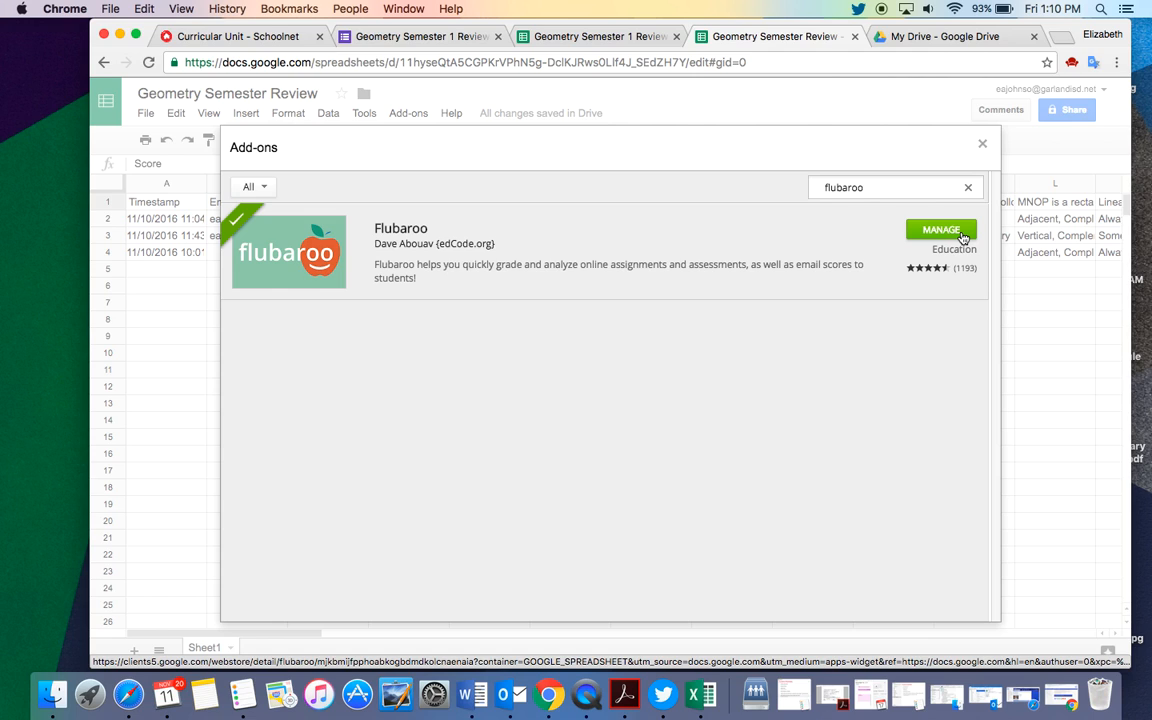
left_click(982, 144)
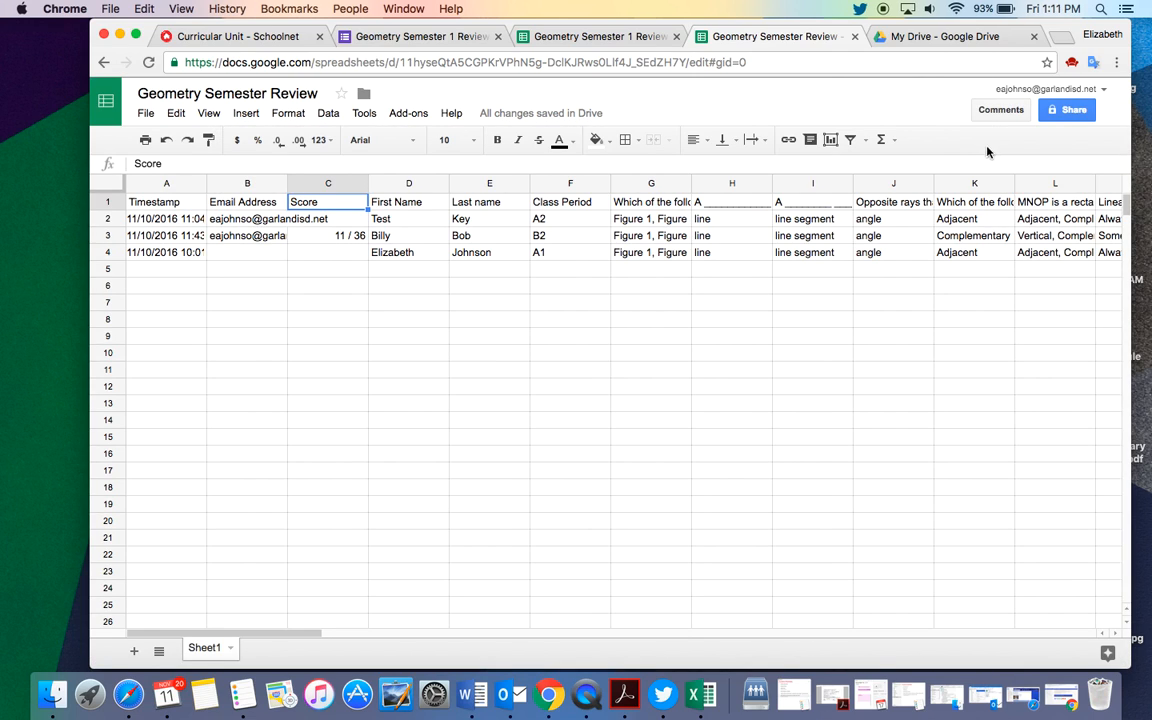
Enable Flubaroo in this sheet, glance at its online grading instructions, and dismiss the notification.
left_click(419, 118)
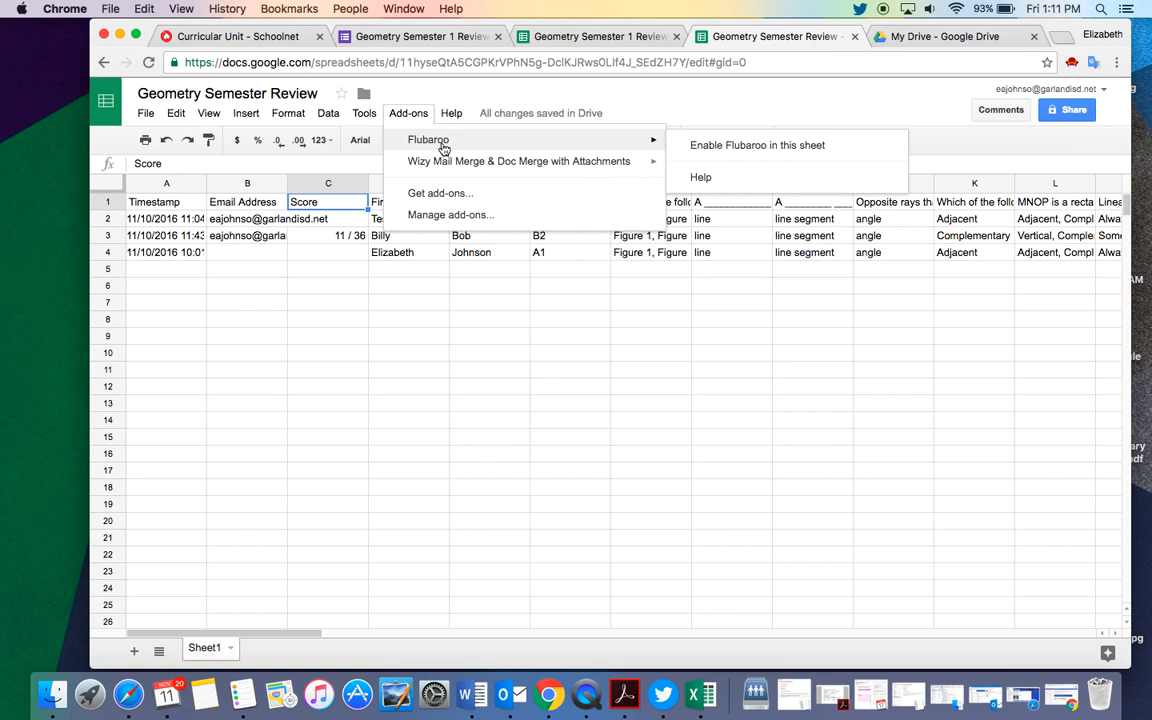
left_click(777, 152)
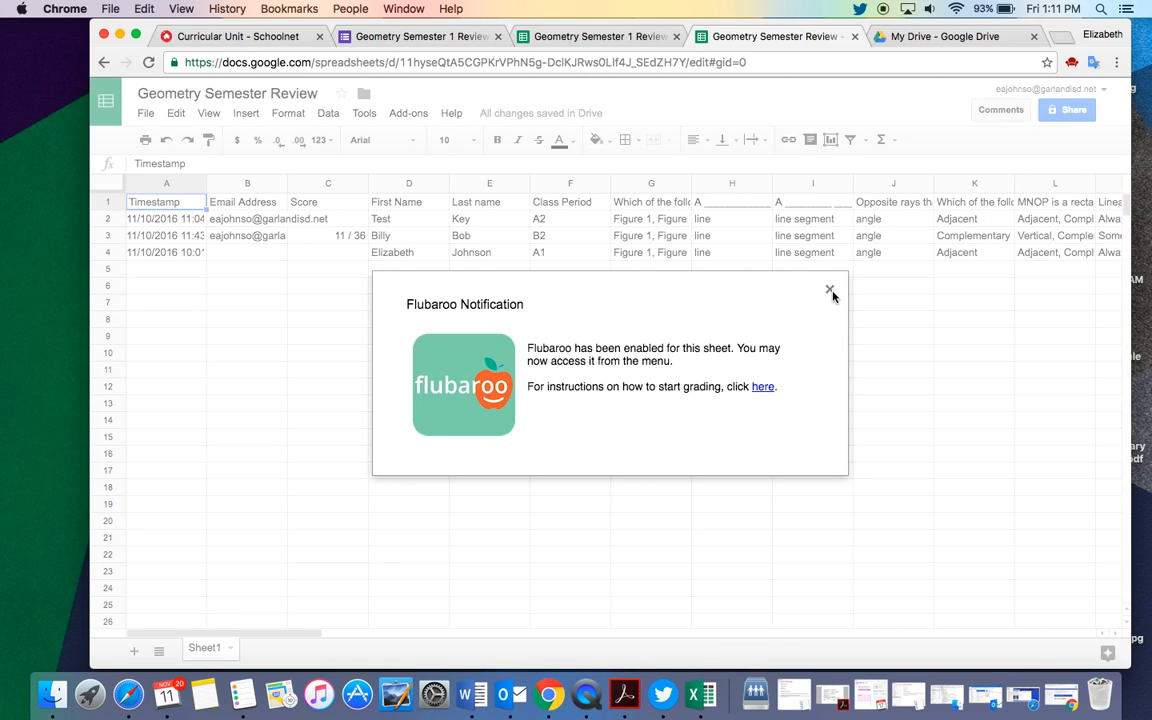
left_click(763, 389)
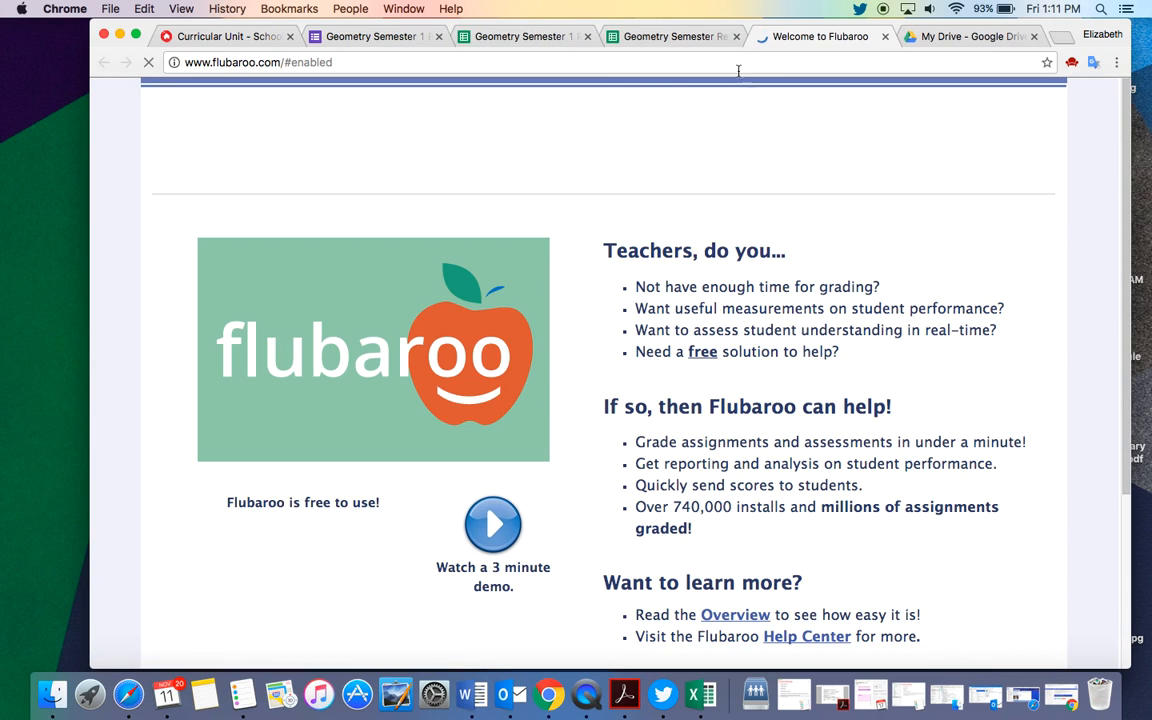
left_click(694, 36)
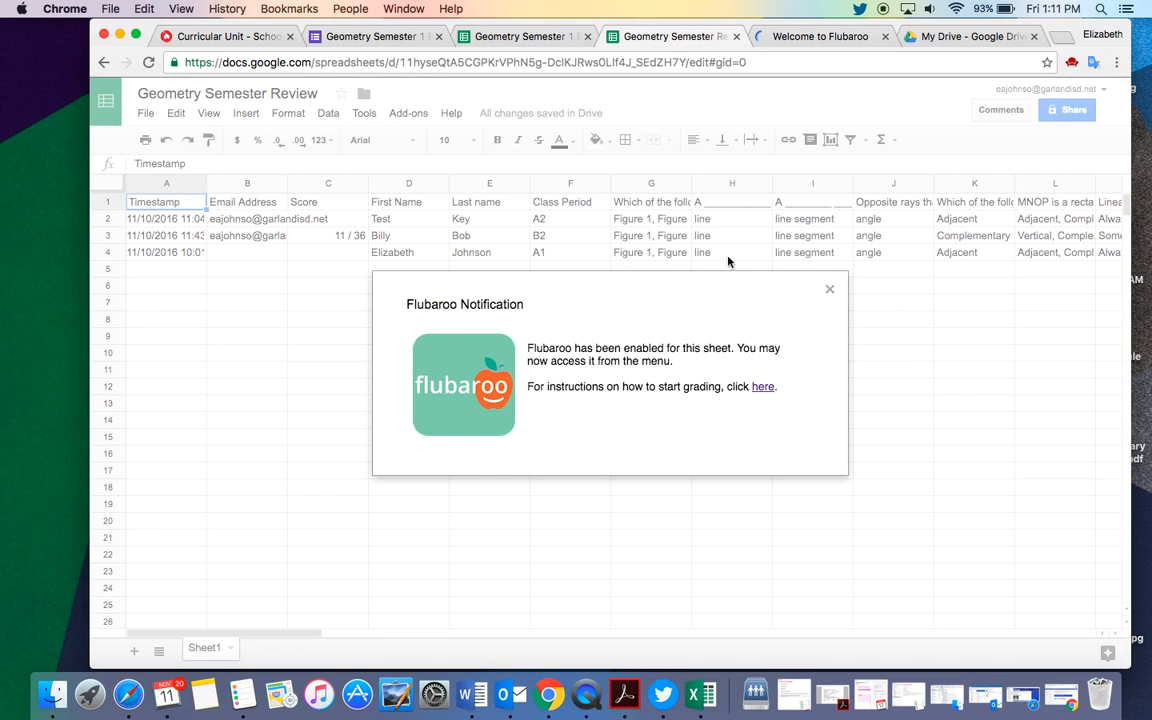
left_click(829, 289)
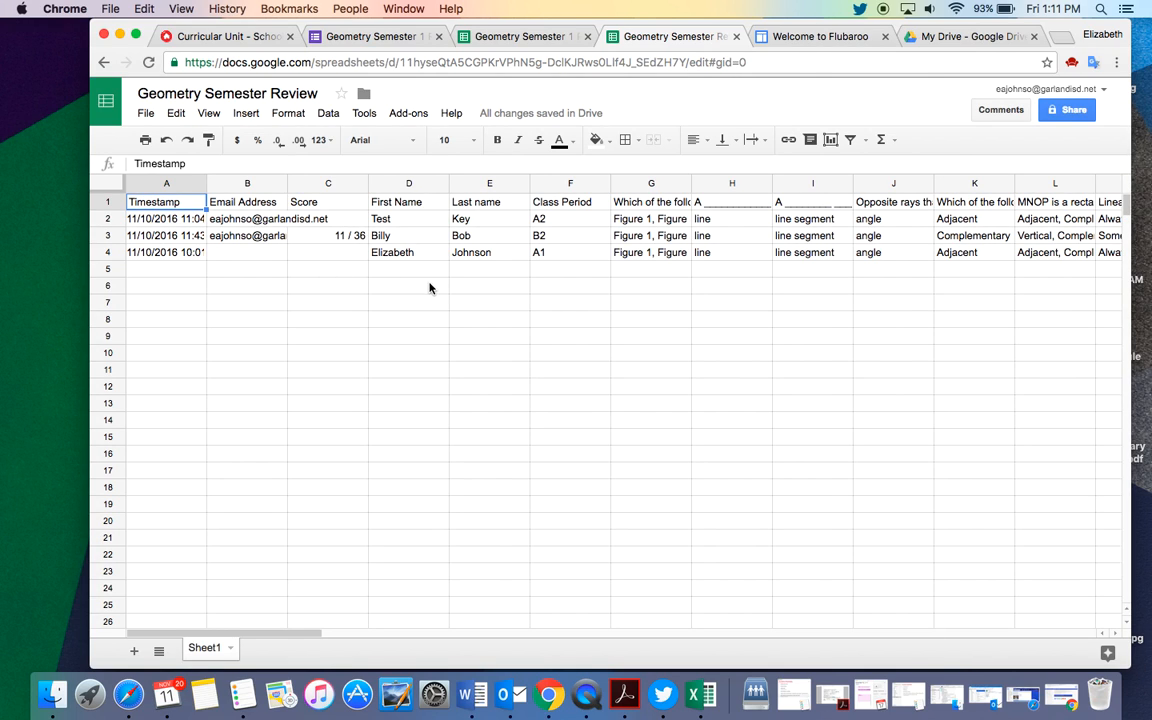
Start grading the assignment with Flubaroo and set the grading option for Score to Identifies Student.
left_click(392, 256)
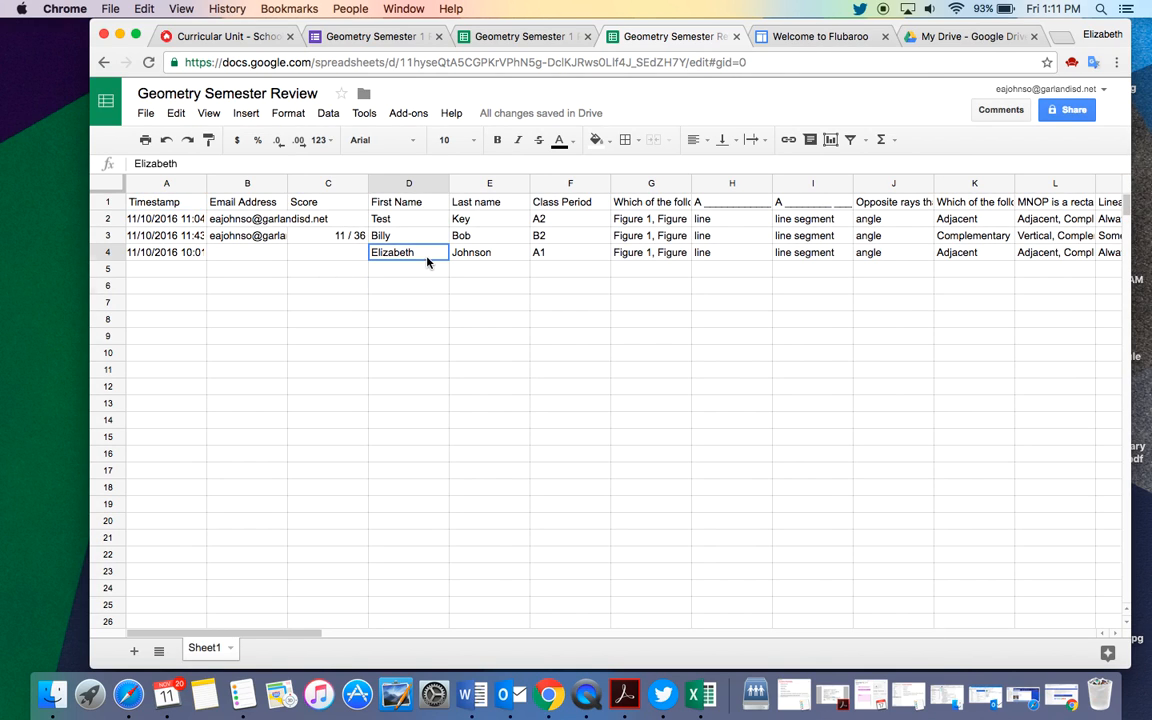
left_click(407, 113)
mouse_move(426, 147)
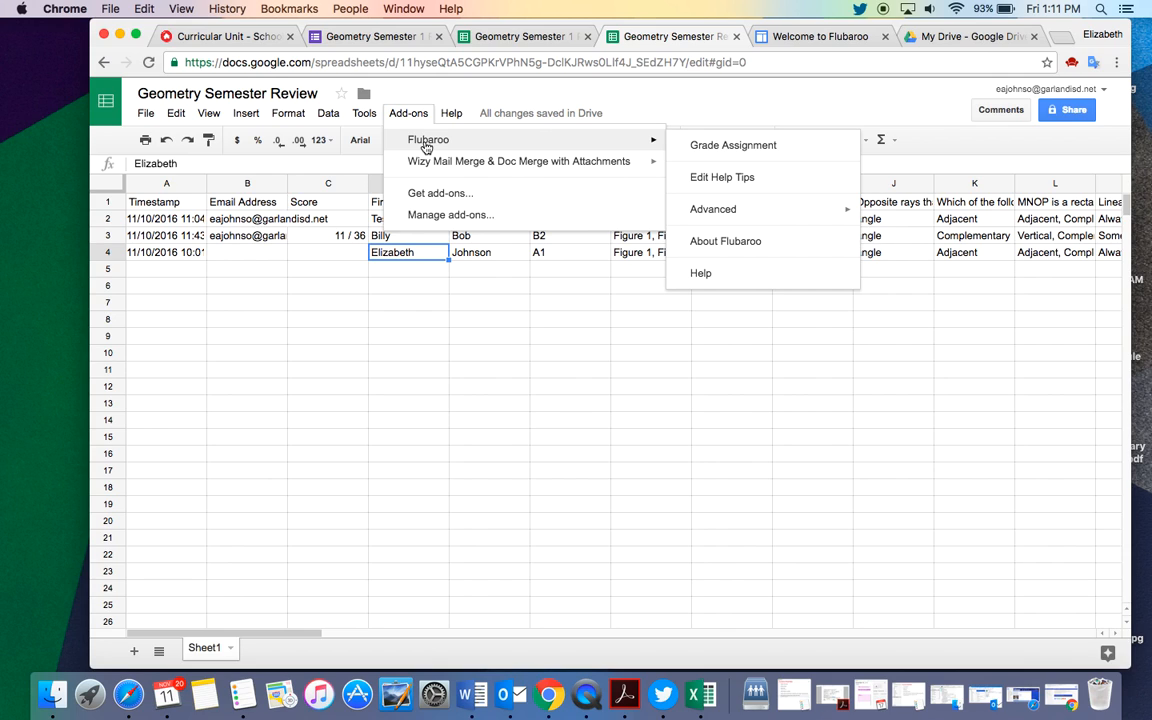
left_click(764, 148)
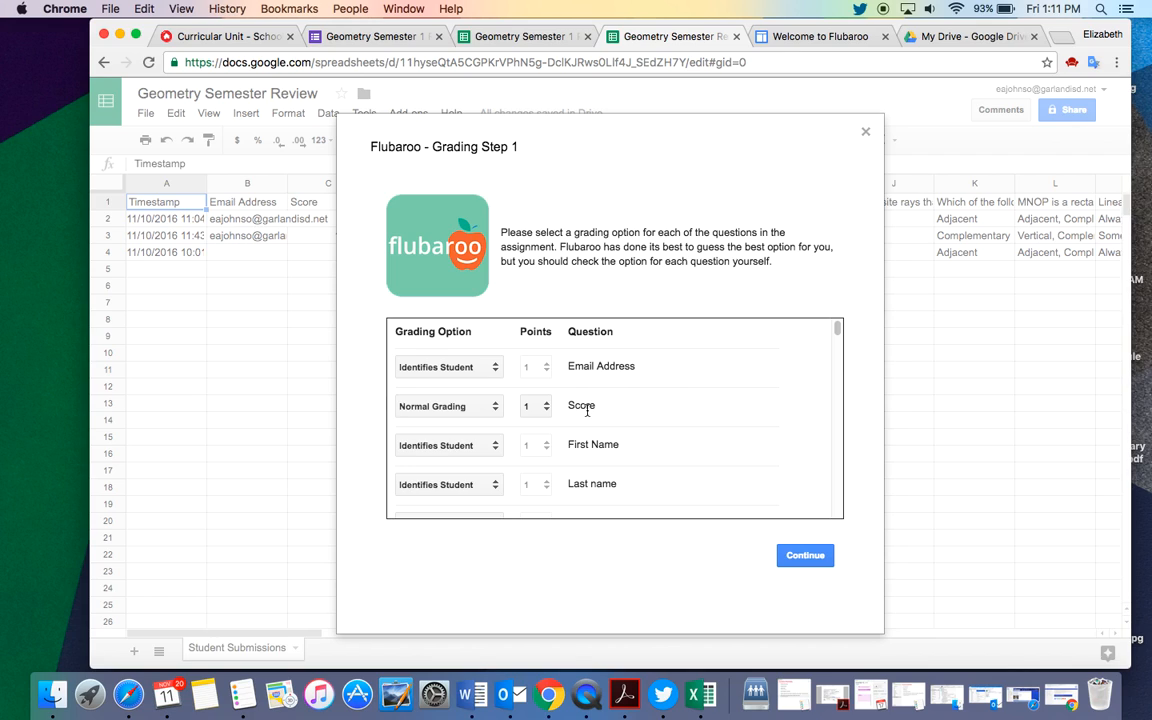
left_click(473, 408)
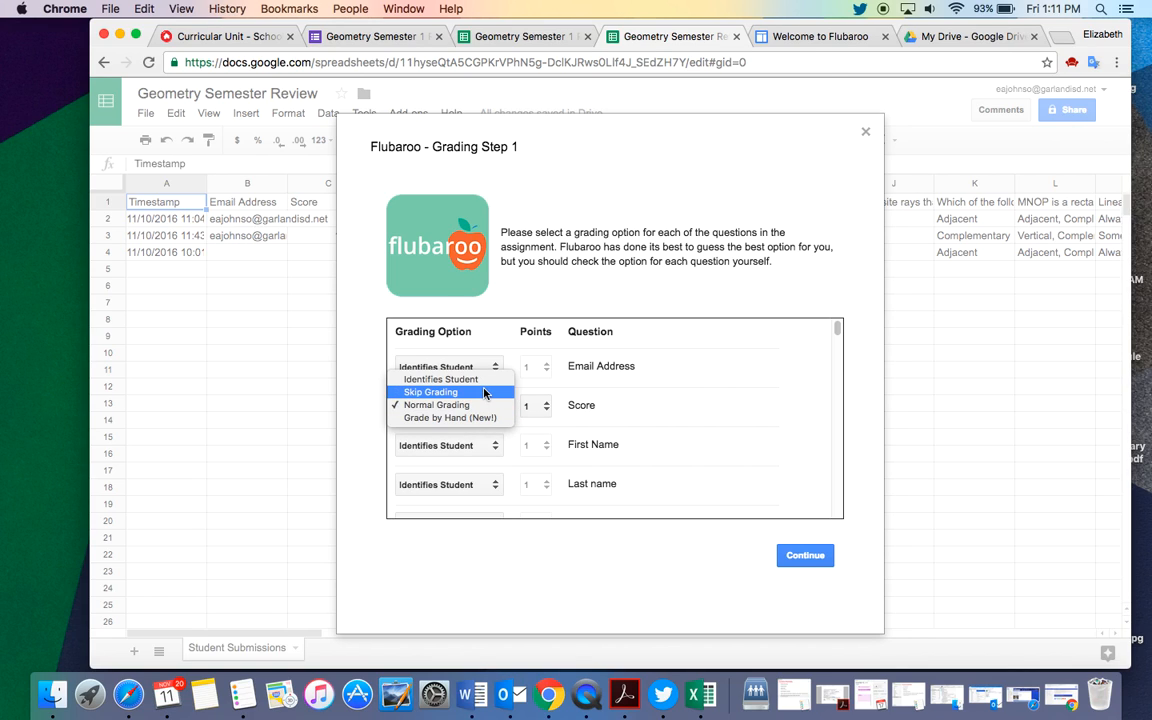
left_click(480, 381)
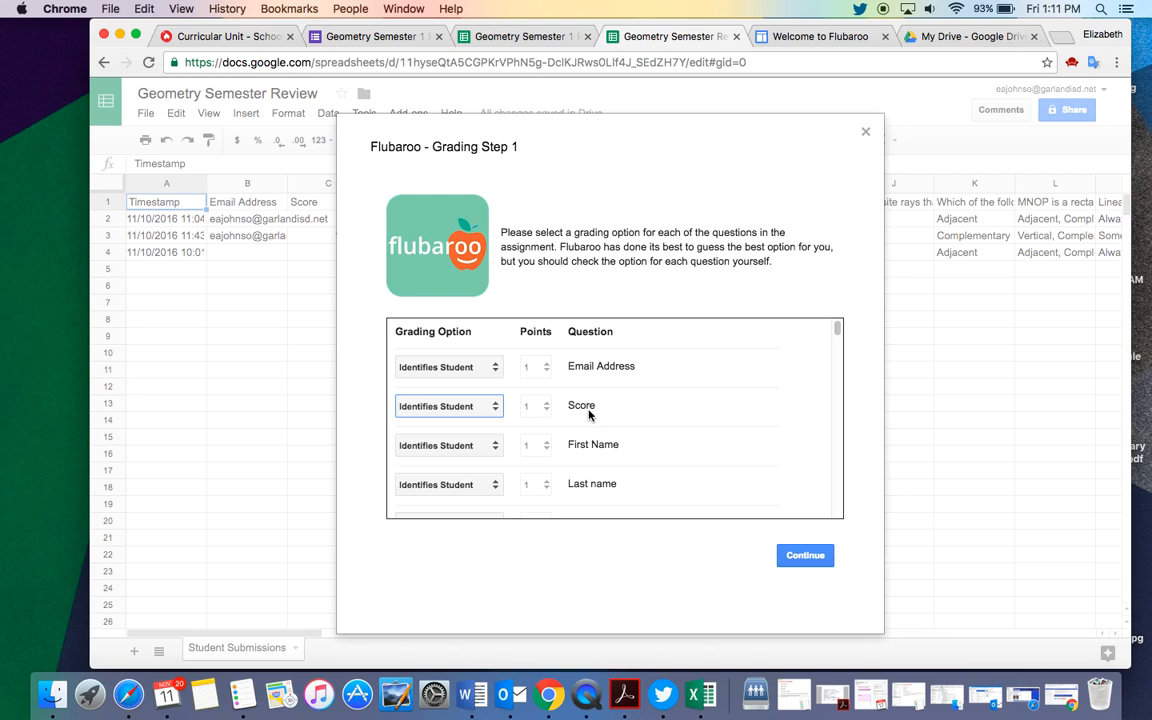
Review the grading options and points of the remaining questions, keep Normal Grading, and continue to the answer key selection.
scroll(586, 405, "down", 1)
scroll(585, 400, "down", 2)
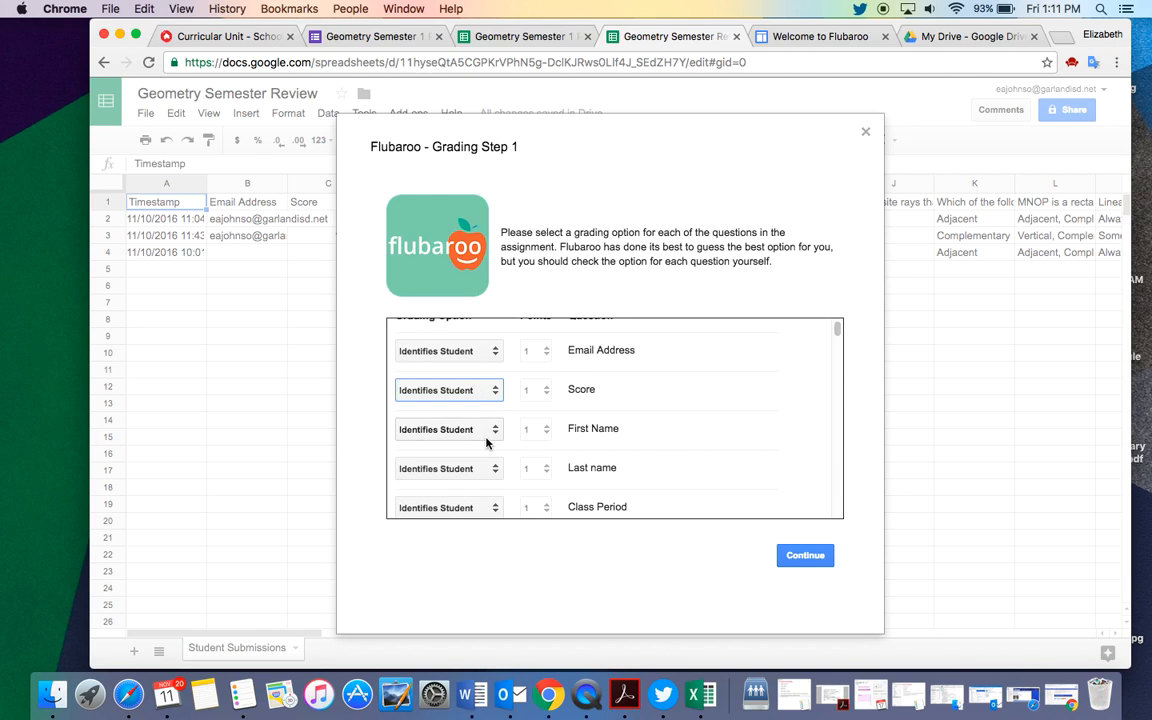
scroll(486, 441, "down", 3)
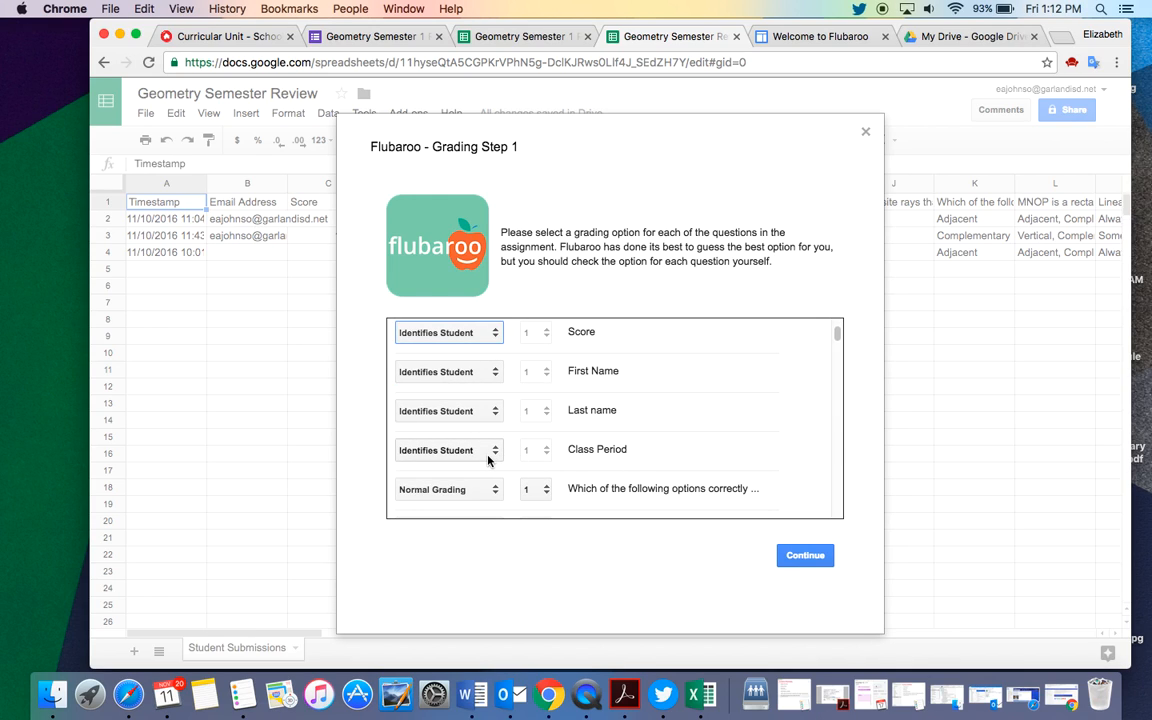
scroll(620, 445, "down", 3)
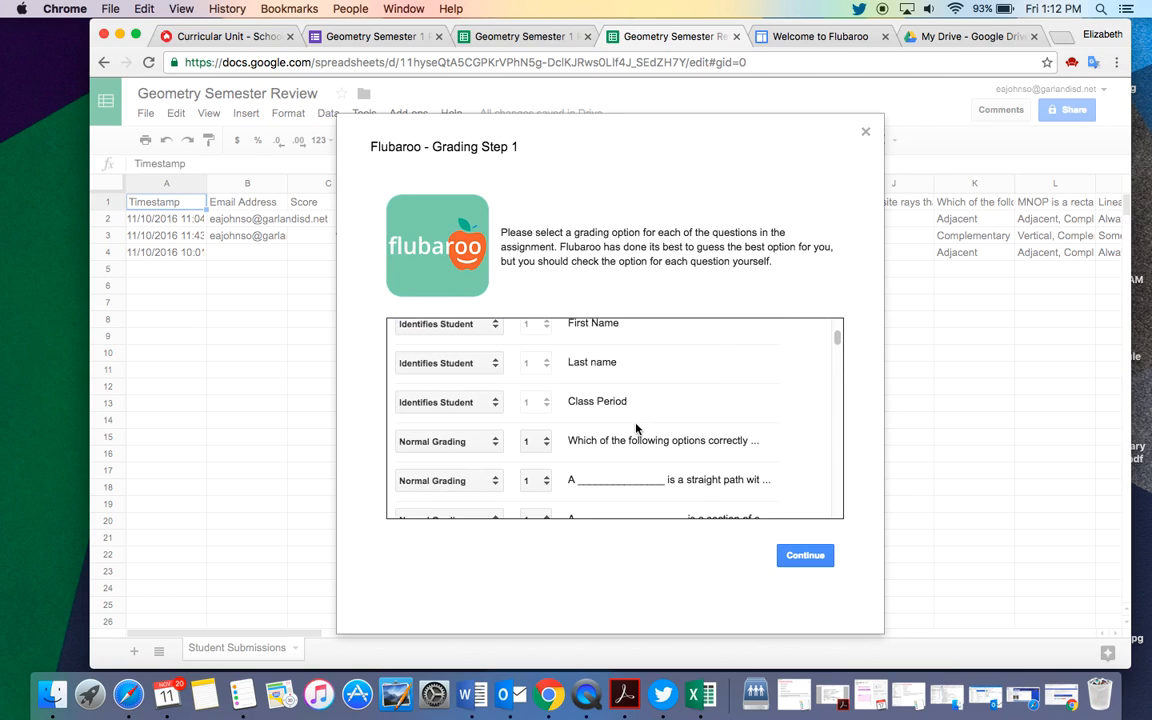
scroll(636, 429, "down", 6)
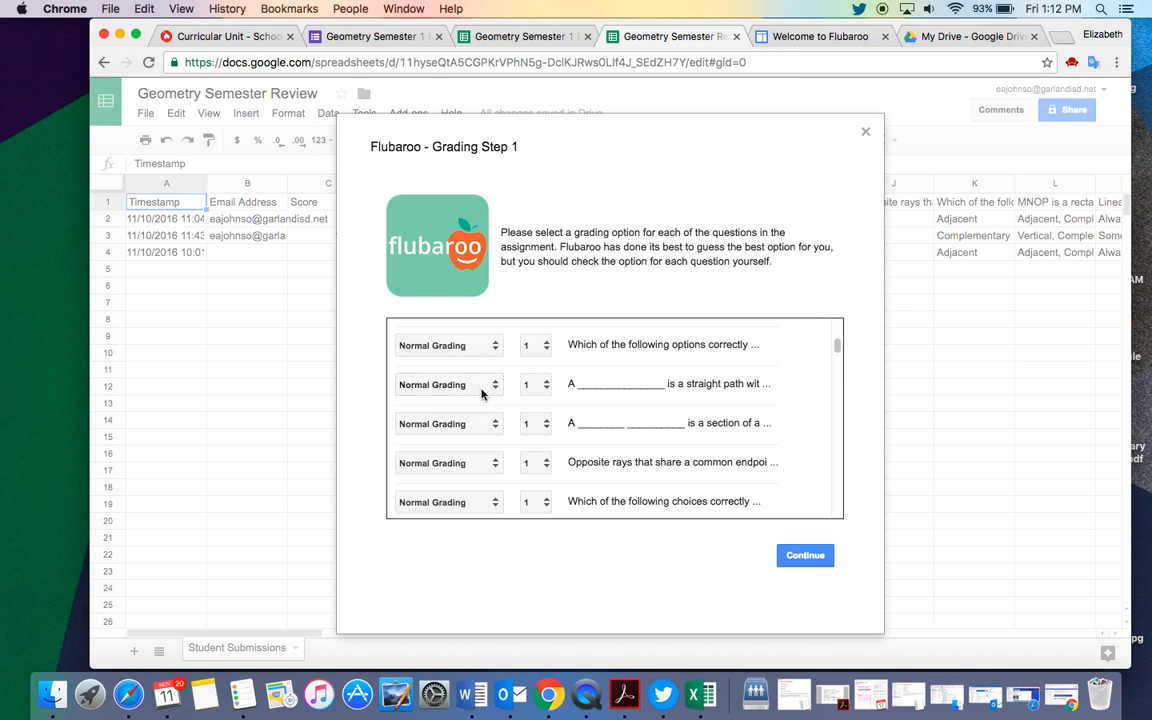
left_click(481, 346)
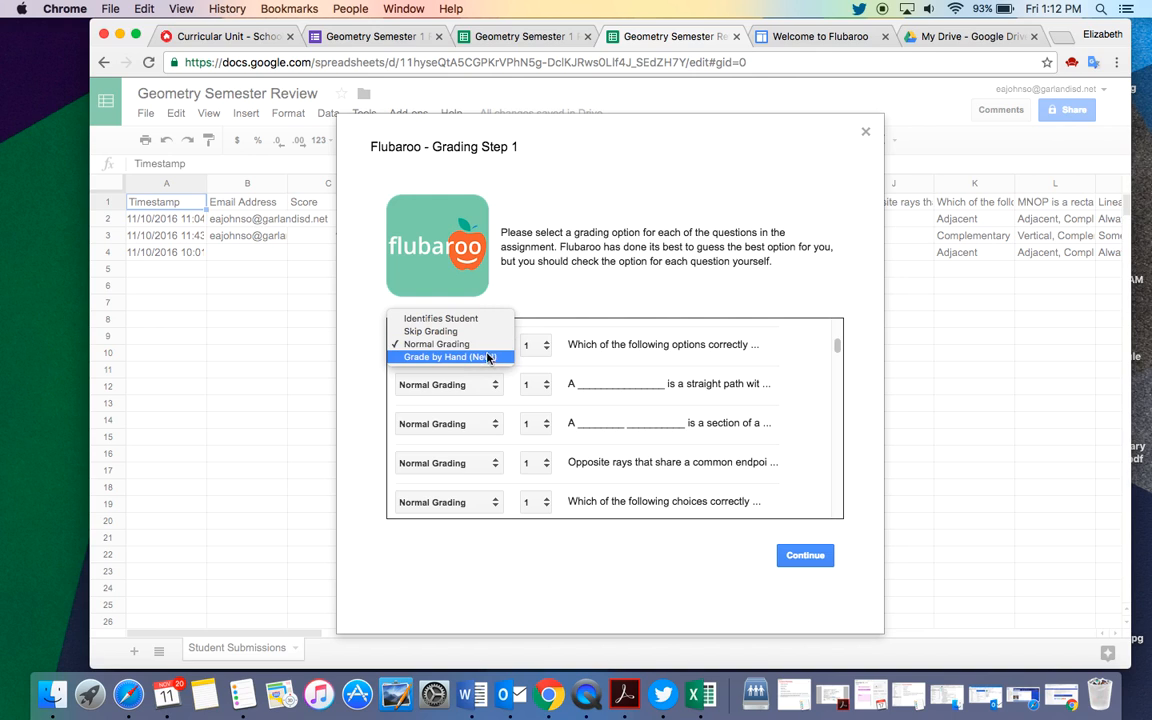
left_click(616, 275)
scroll(571, 401, "down", 8)
scroll(587, 426, "down", 10)
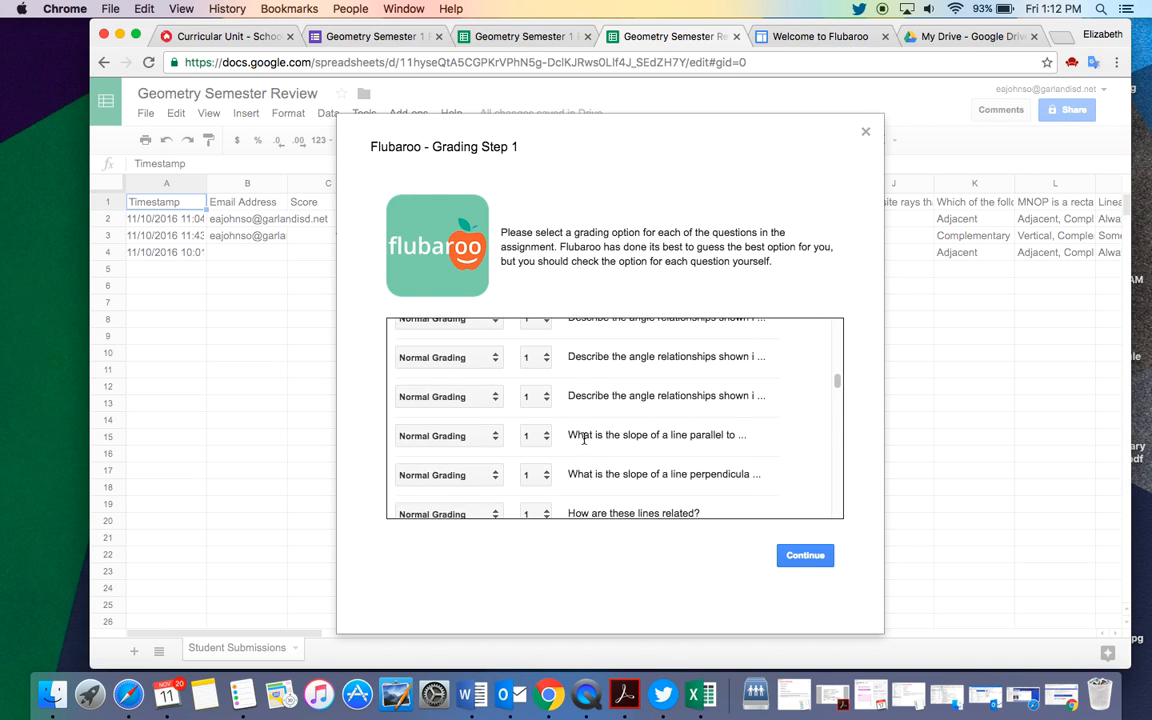
scroll(570, 459, "down", 10)
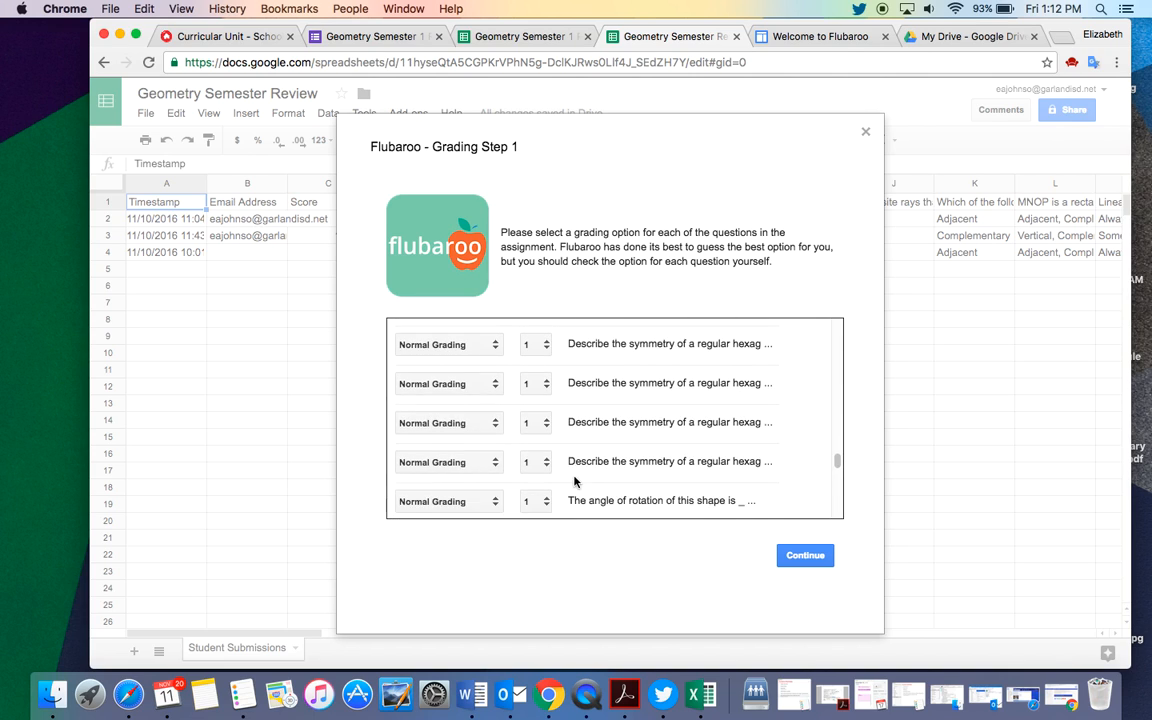
left_click(804, 556)
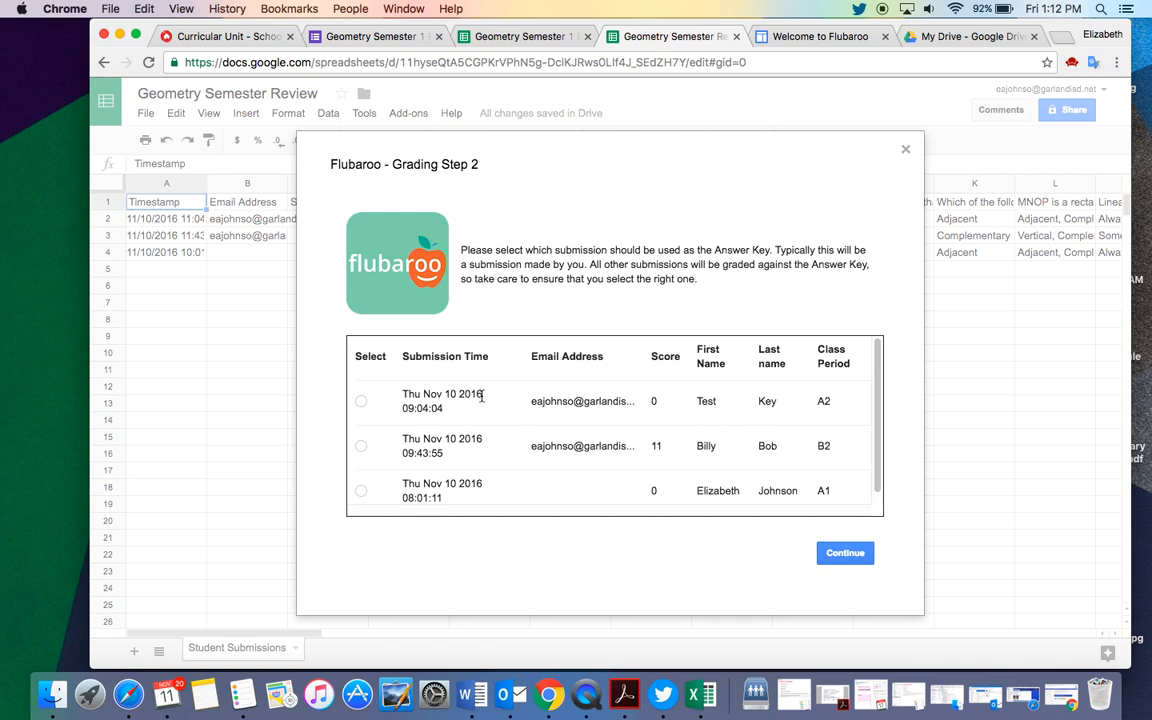
Use the Test Key submission from class period A2 as the answer key, run the grading, and dismiss the completion notice.
left_click(361, 401)
left_click(853, 556)
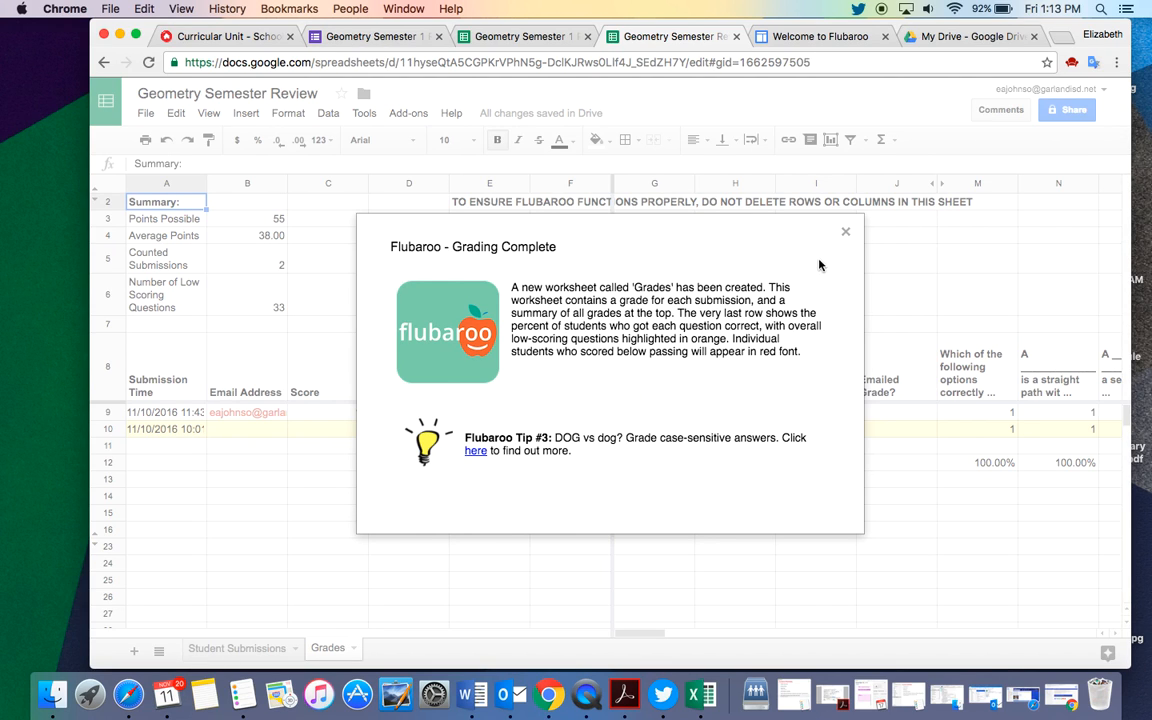
left_click(845, 233)
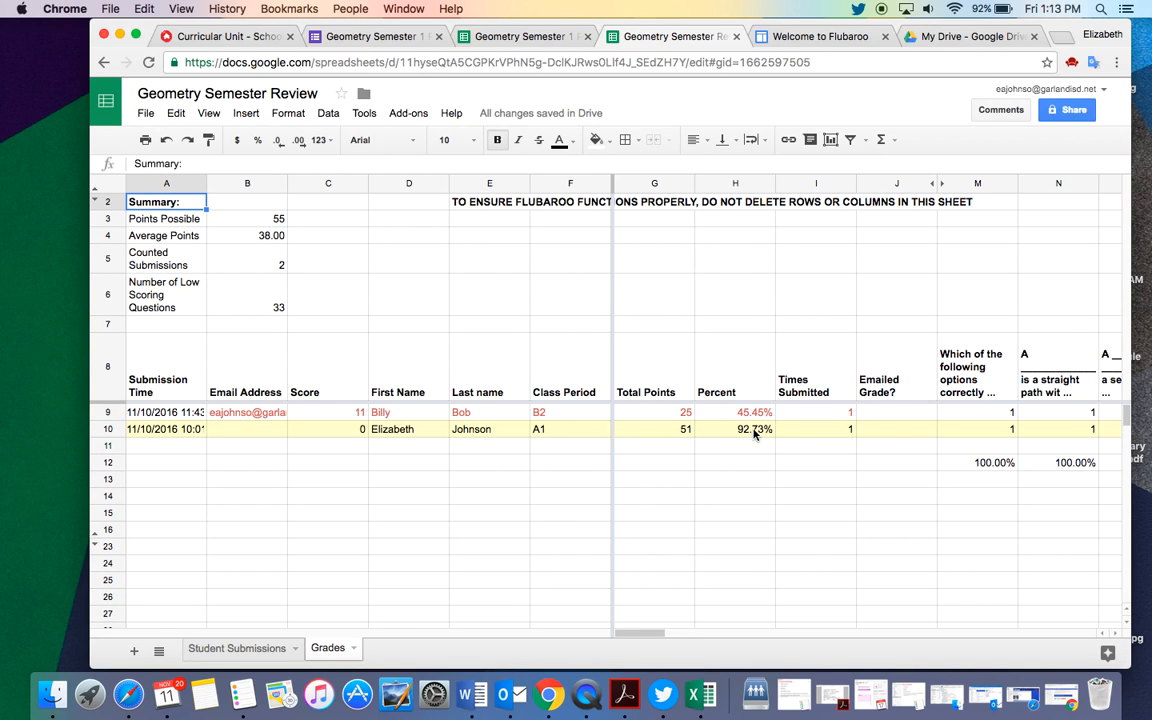
Examine the highlighted student's row and the results in the Grades sheet.
left_click(380, 426)
left_click(461, 431)
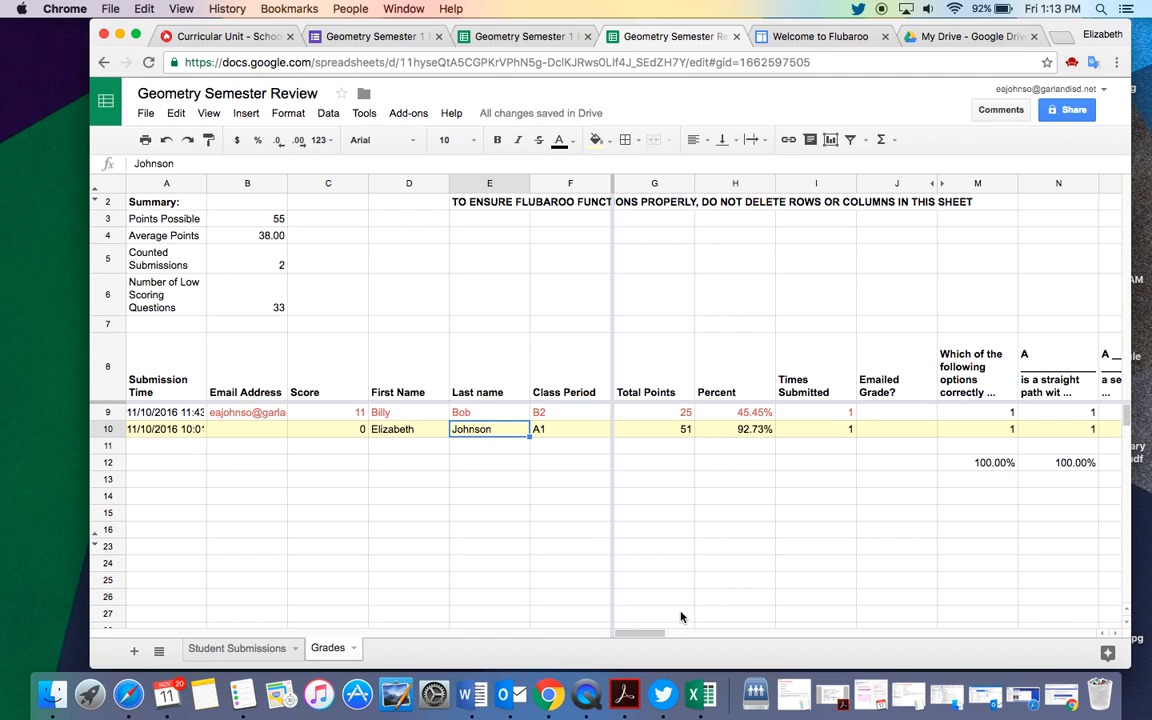
left_click_drag(645, 637, 616, 623)
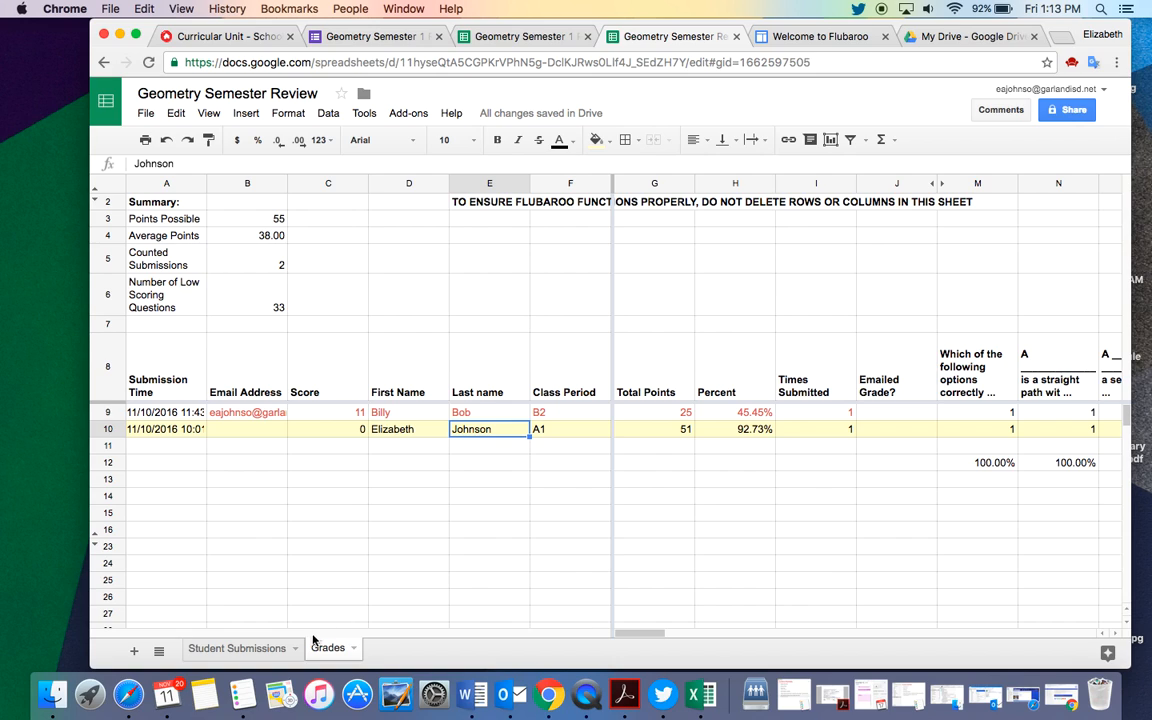